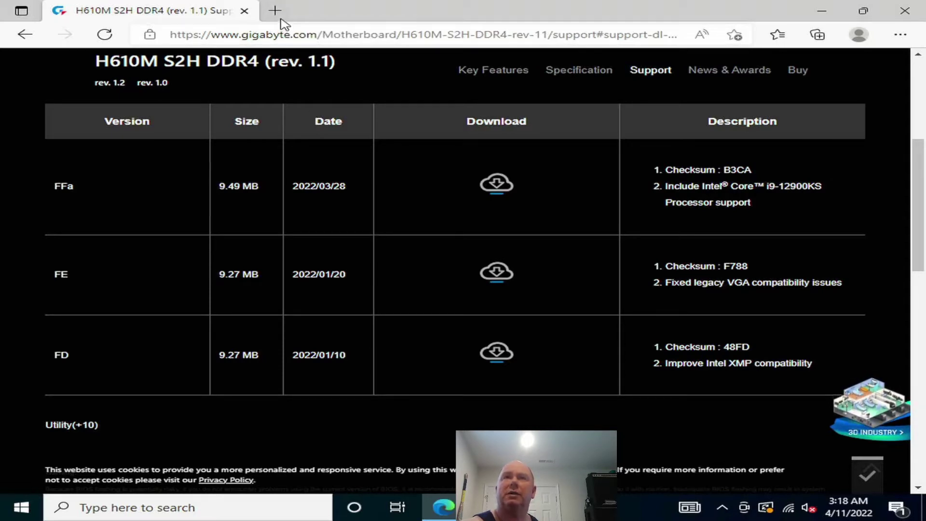
Step: In a new tab, go to google.com and search for 'gigabyte h610m s2h'
{"action": "left_click", "coordinate": [278, 10]}
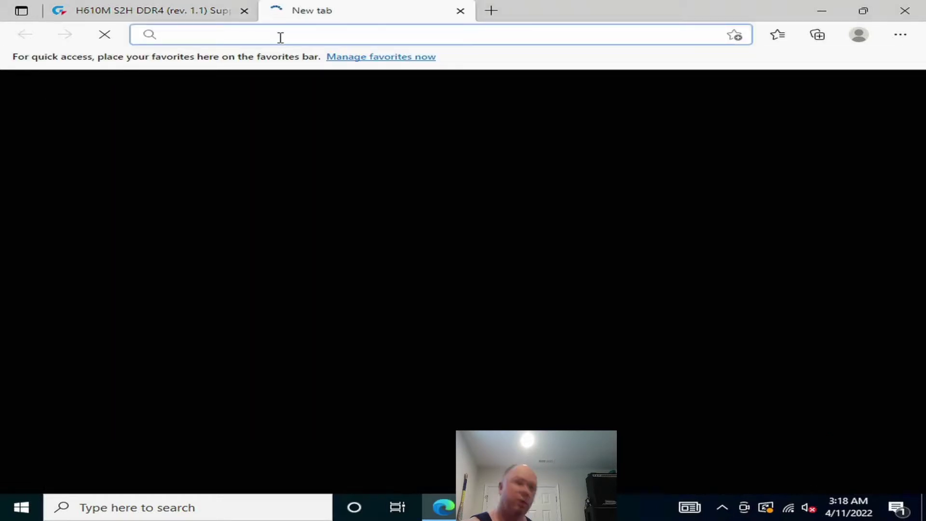
{"action": "type", "text": "google.com"}
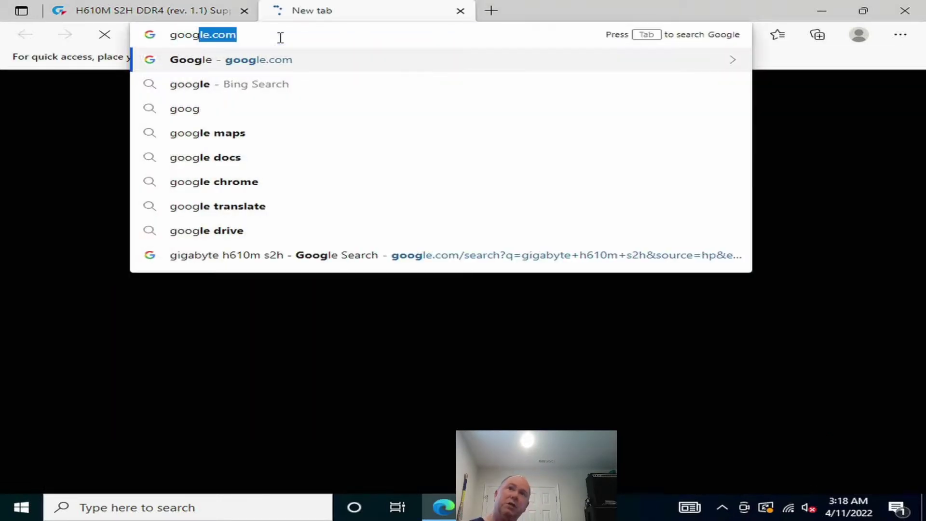
{"action": "key", "text": "Return"}
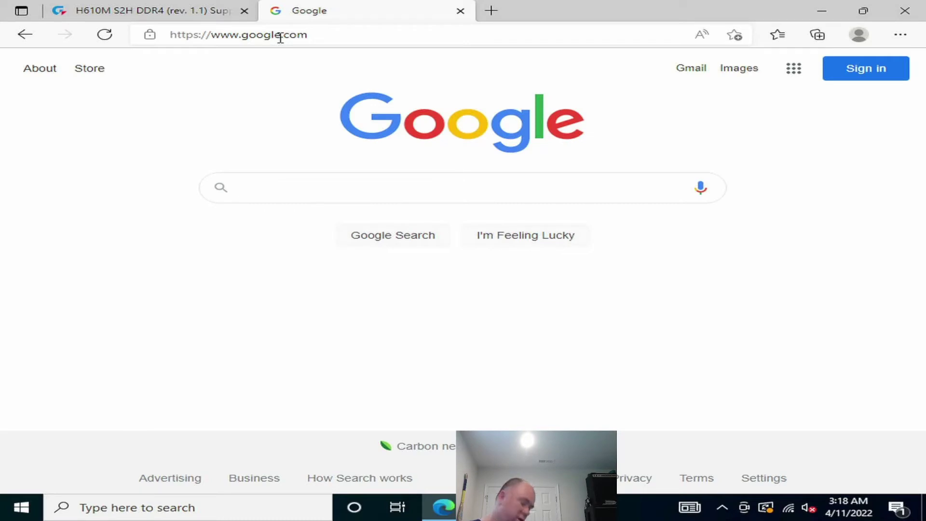
{"action": "type", "text": "gi"}
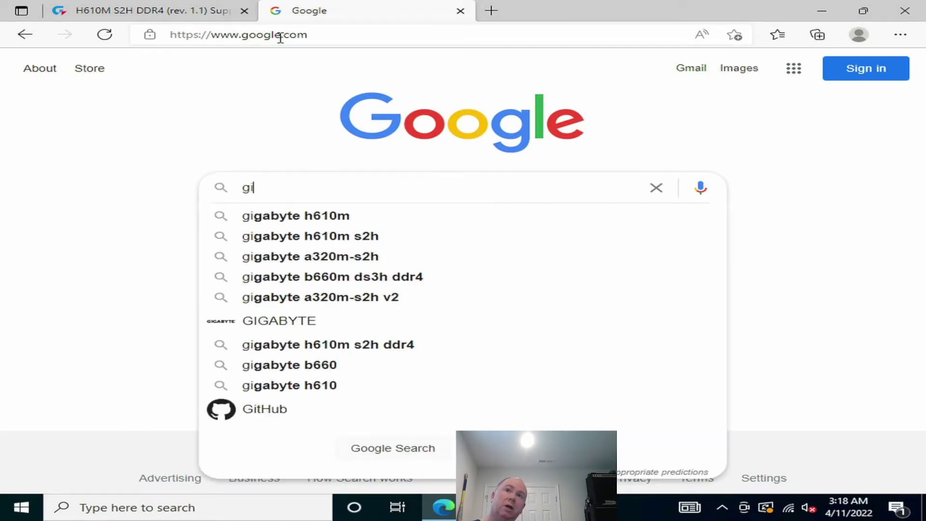
{"action": "type", "text": "gabyt"}
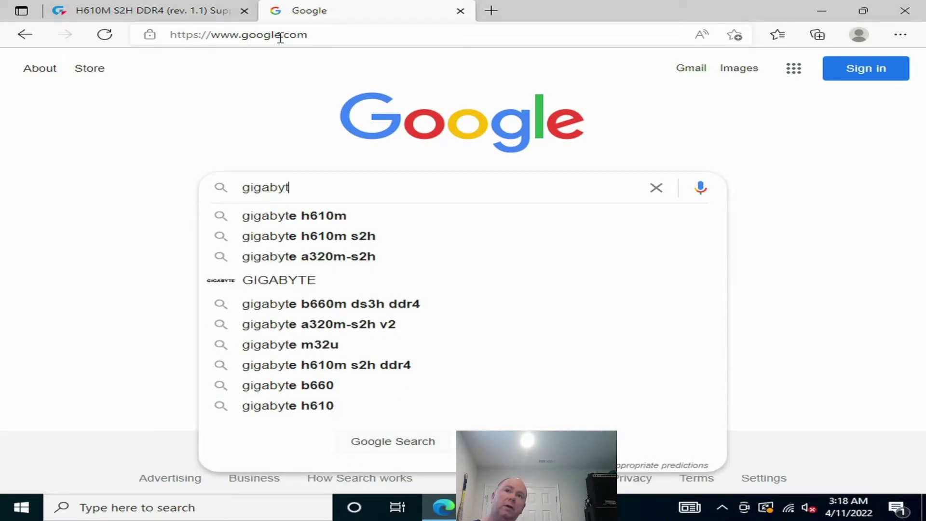
{"action": "type", "text": "e h610m s2h"}
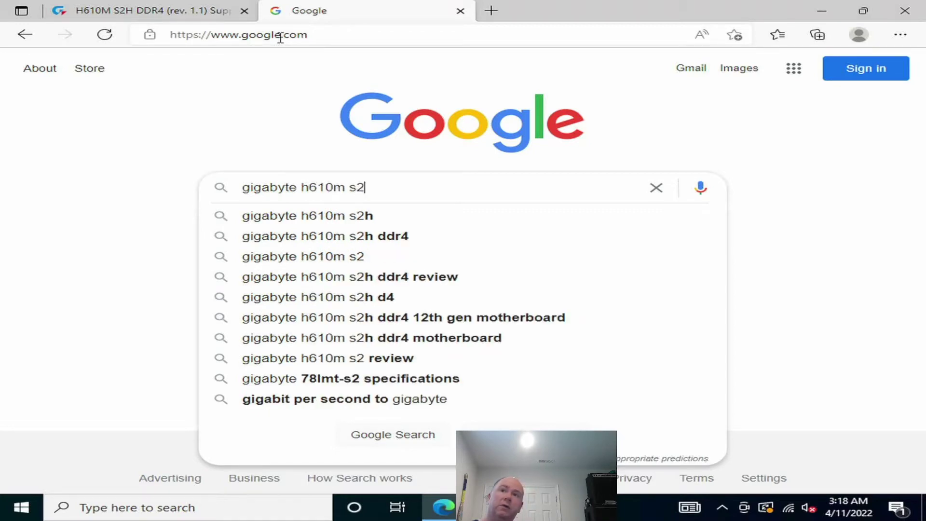
{"action": "key", "text": "Return"}
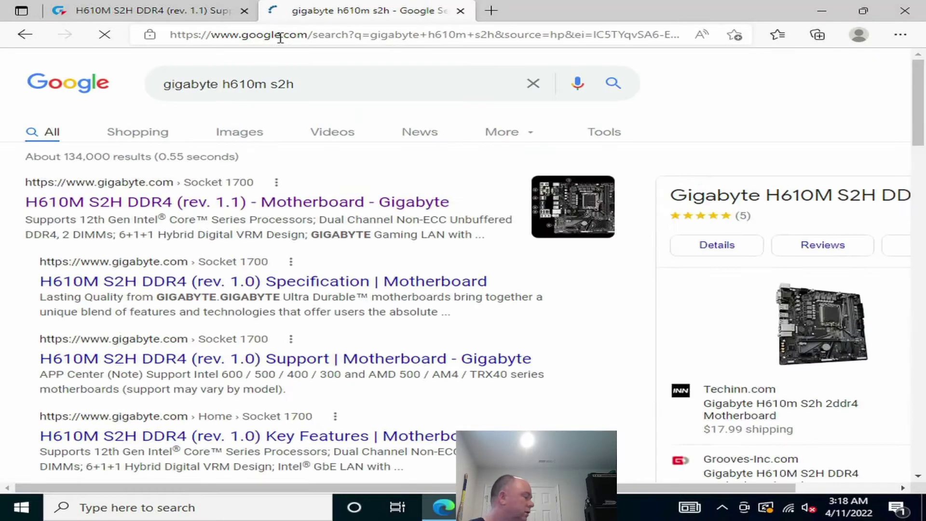
Step: From the H610M S2H DDR4 (rev. 1.1) support page, download the FFa BIOS version
{"action": "left_click", "coordinate": [134, 205]}
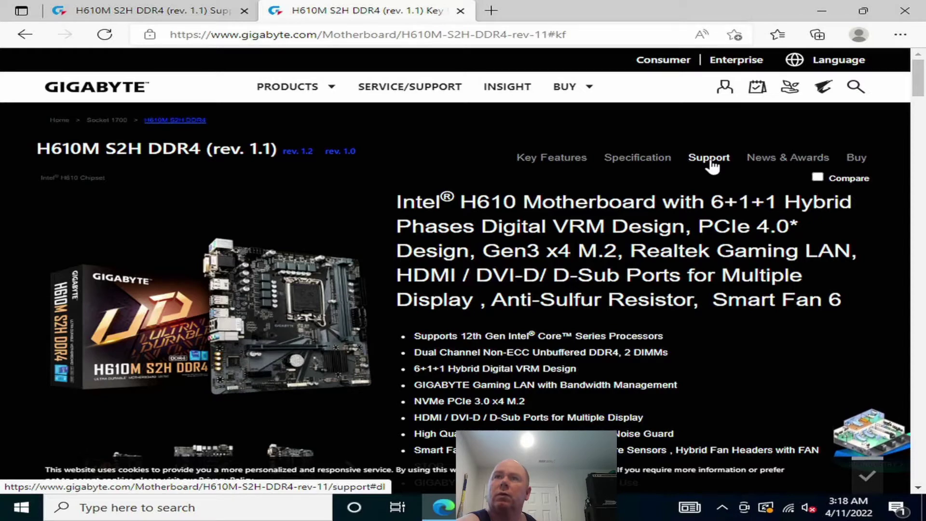
{"action": "left_click", "coordinate": [711, 159]}
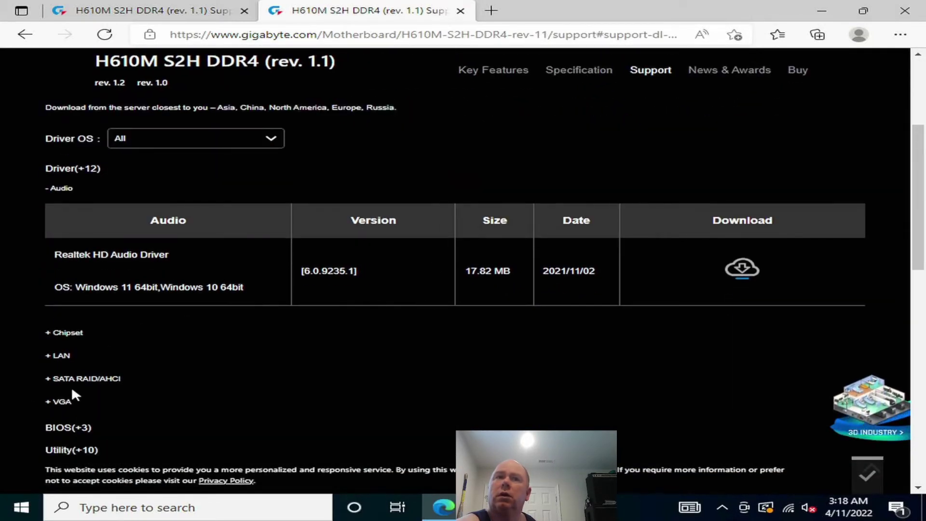
{"action": "scroll", "coordinate": [68, 393], "scroll_direction": "down", "scroll_amount": 1}
{"action": "left_click", "coordinate": [66, 363]}
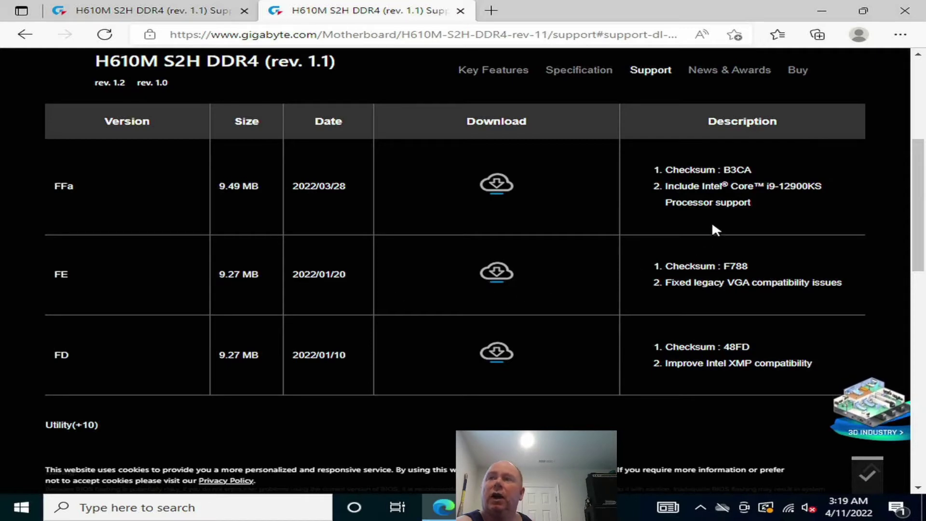
{"action": "left_click", "coordinate": [494, 188]}
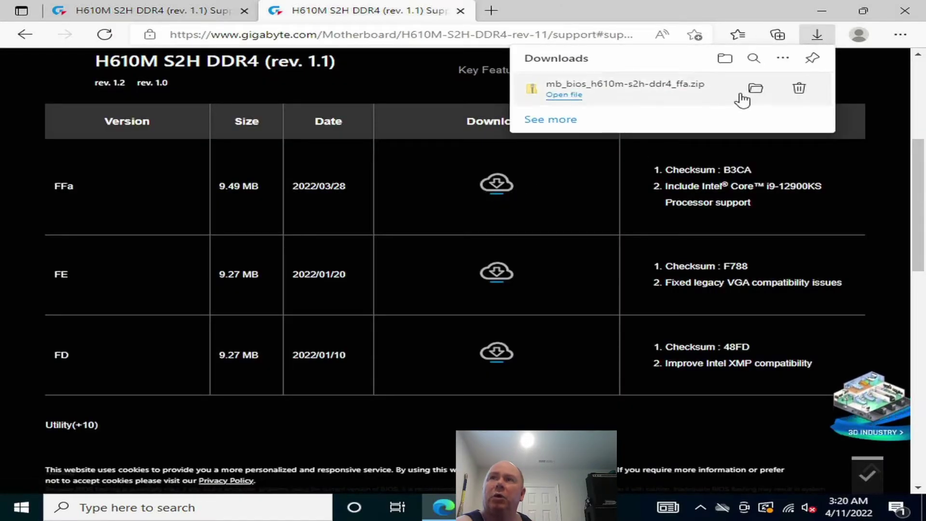
Step: Extract mb_bios_h610m-s2h-ddr4_ffa.zip in Downloads, then view the 128GB THUMB (D:) drive
{"action": "left_click", "coordinate": [755, 89]}
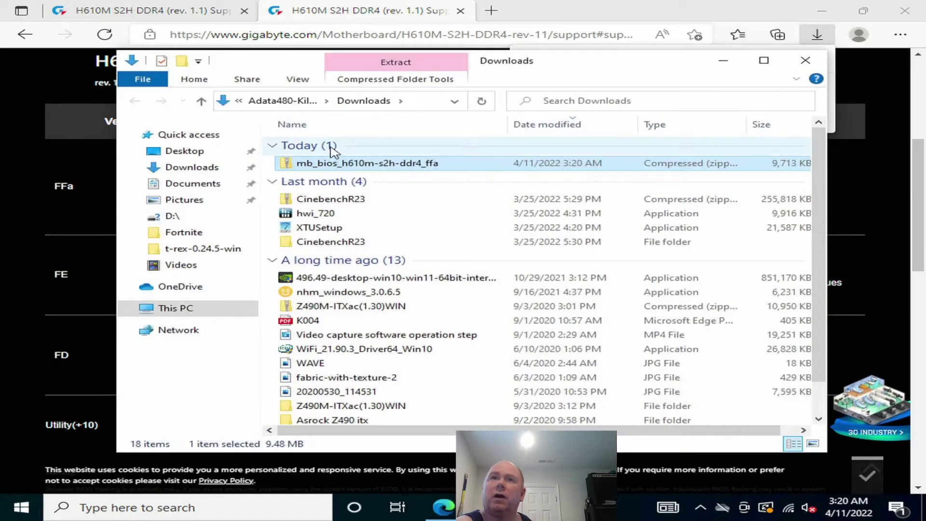
{"action": "double_click", "coordinate": [333, 163]}
{"action": "right_click", "coordinate": [333, 163]}
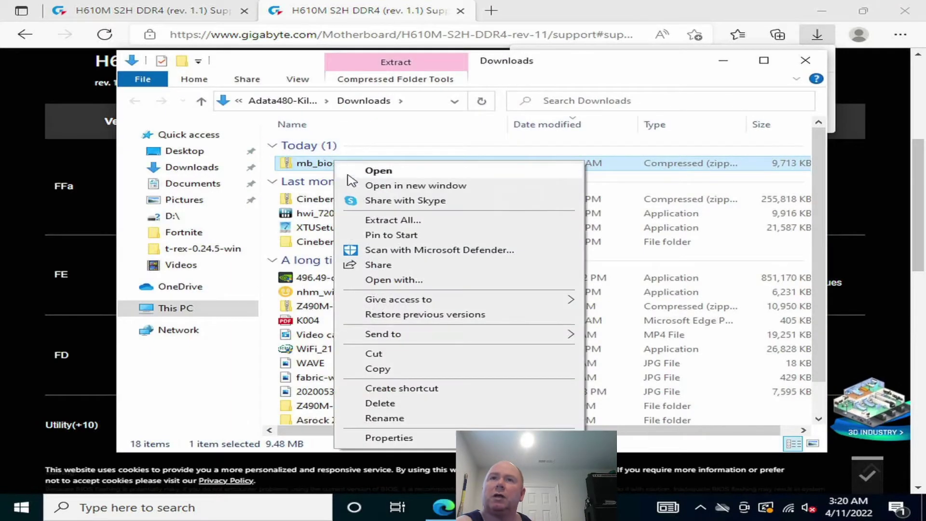
{"action": "left_click", "coordinate": [412, 225]}
{"action": "left_click", "coordinate": [626, 384]}
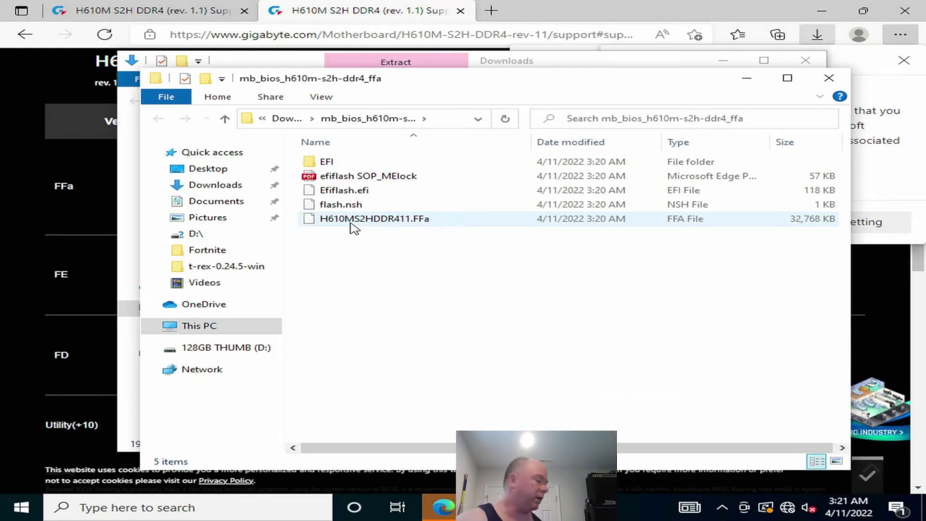
{"action": "left_click", "coordinate": [231, 352]}
Step: Cut the MP4 video files on the thumb drive and paste them into the Old folder
{"action": "left_click_drag", "start_coordinate": [371, 372], "coordinate": [339, 179]}
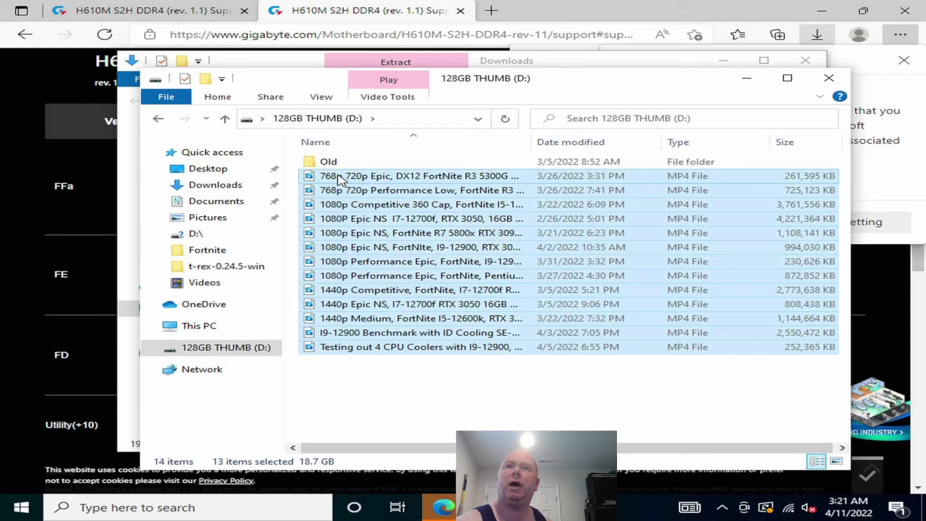
{"action": "right_click", "coordinate": [339, 179]}
{"action": "left_click", "coordinate": [409, 270]}
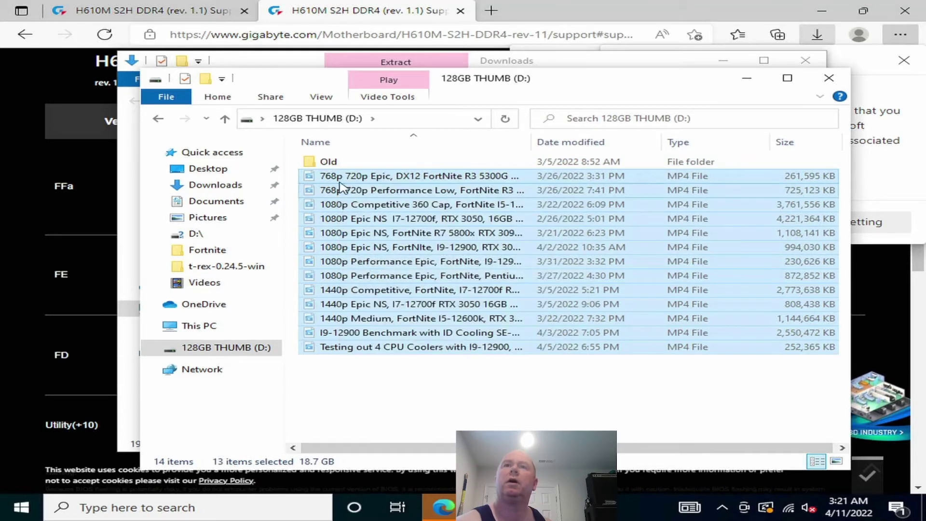
{"action": "left_click", "coordinate": [332, 162]}
{"action": "right_click", "coordinate": [332, 164]}
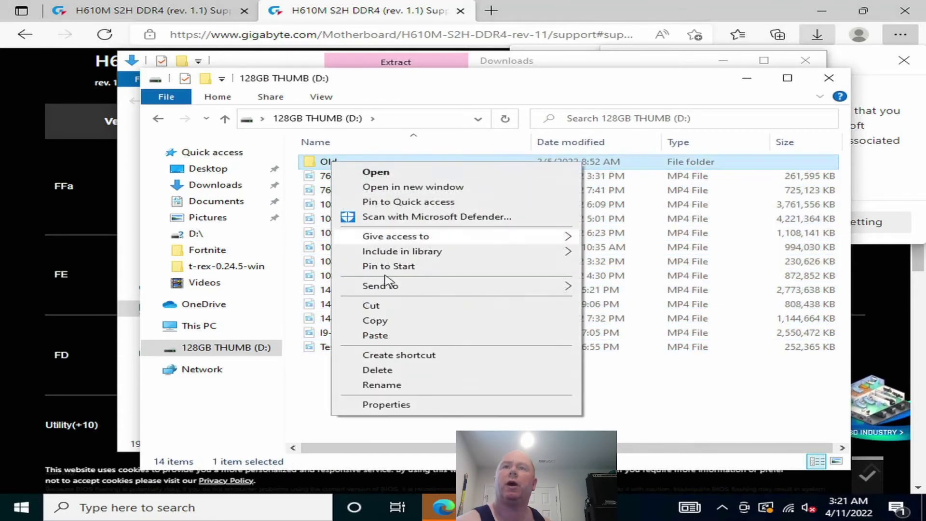
{"action": "left_click", "coordinate": [408, 339]}
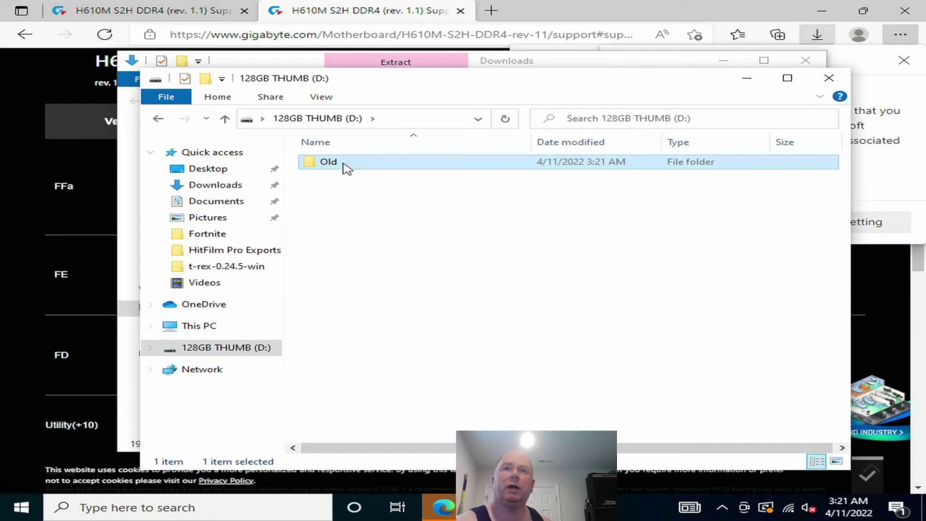
Step: Copy the mb_bios_h610m-s2h-ddr4_ffa folder from Downloads and paste it at the D: drive root
{"action": "left_click", "coordinate": [353, 207]}
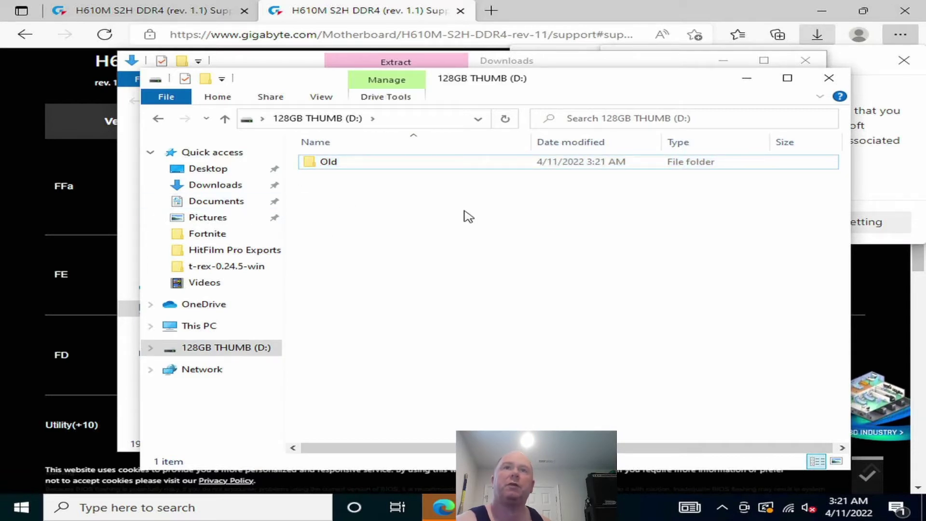
{"action": "left_click", "coordinate": [637, 61]}
{"action": "left_click", "coordinate": [356, 179]}
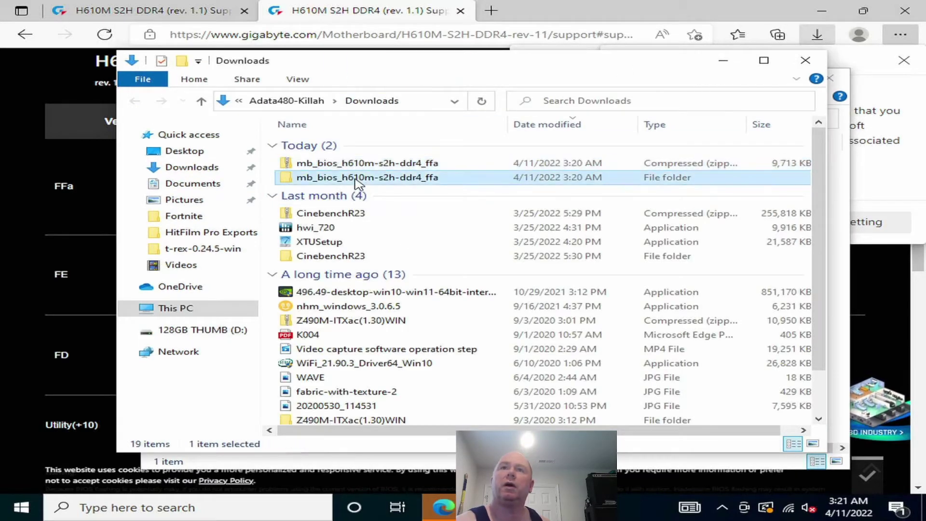
{"action": "right_click", "coordinate": [357, 178]}
{"action": "left_click", "coordinate": [448, 356]}
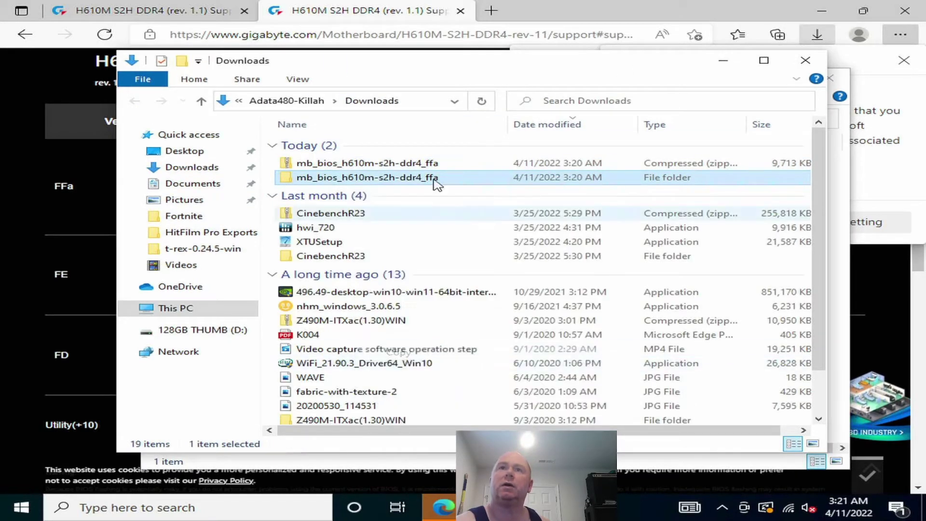
{"action": "left_click_drag", "start_coordinate": [455, 70], "coordinate": [462, 217]}
{"action": "left_click", "coordinate": [530, 83]}
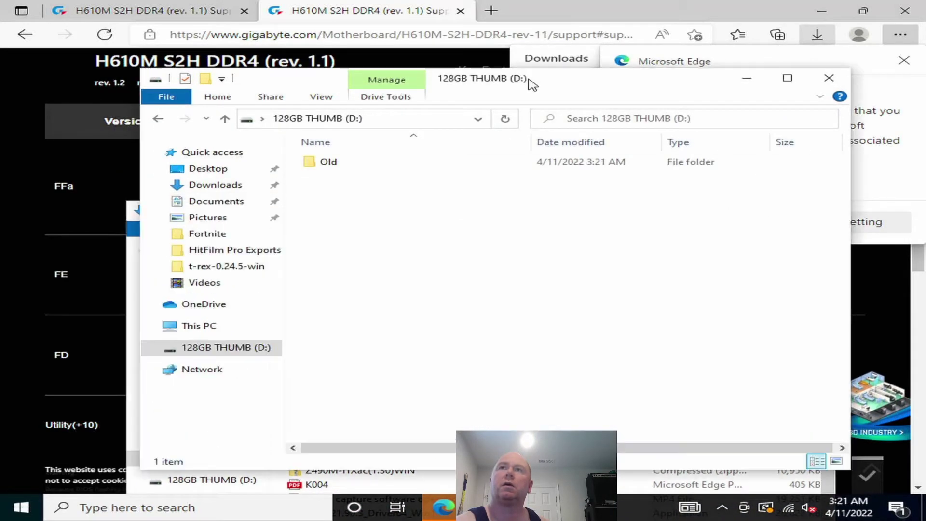
{"action": "right_click", "coordinate": [357, 230]}
{"action": "left_click", "coordinate": [418, 323]}
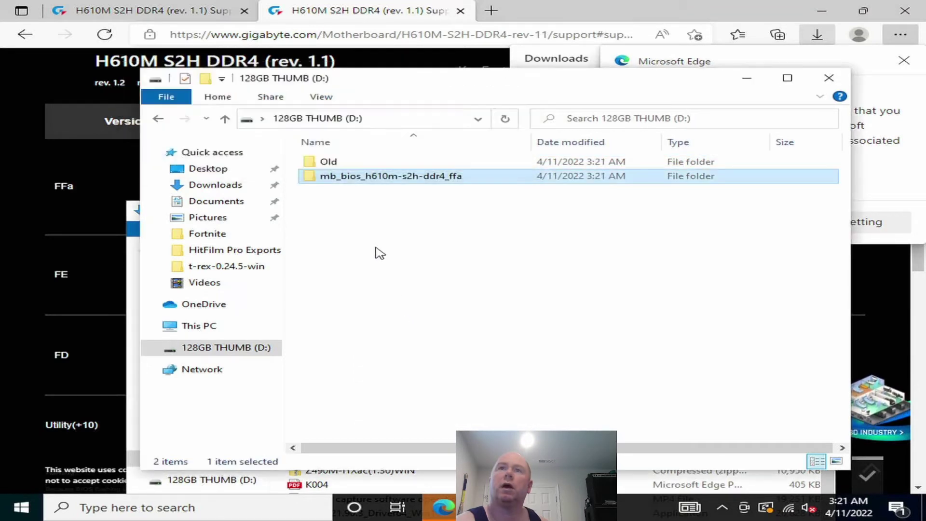
Step: Confirm H610MS2HDDR411.FFa is inside the copied folder, then minimize the thumb drive window
{"action": "double_click", "coordinate": [372, 177]}
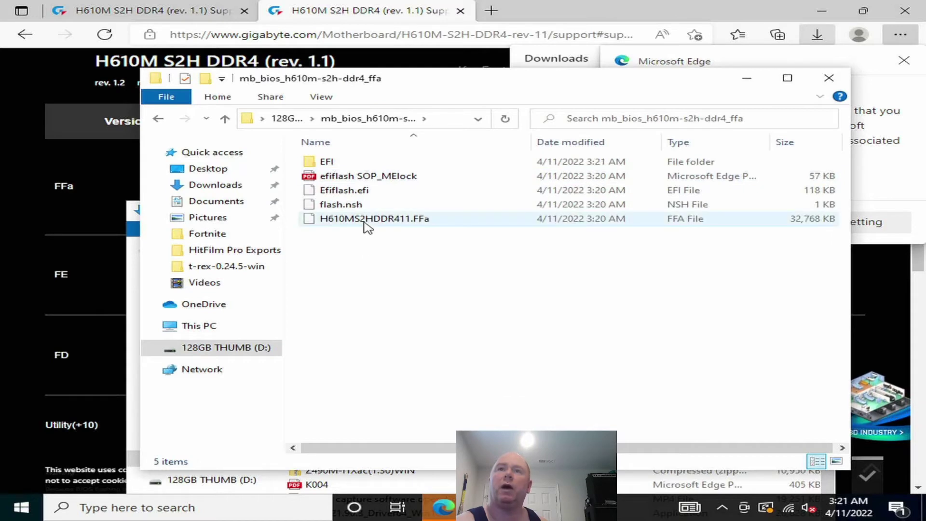
{"action": "left_click", "coordinate": [366, 226]}
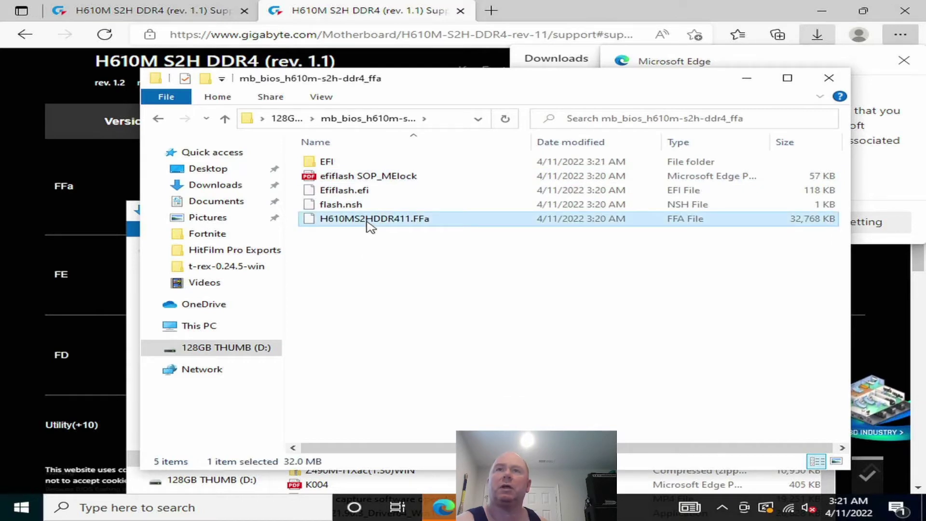
{"action": "left_click", "coordinate": [288, 119]}
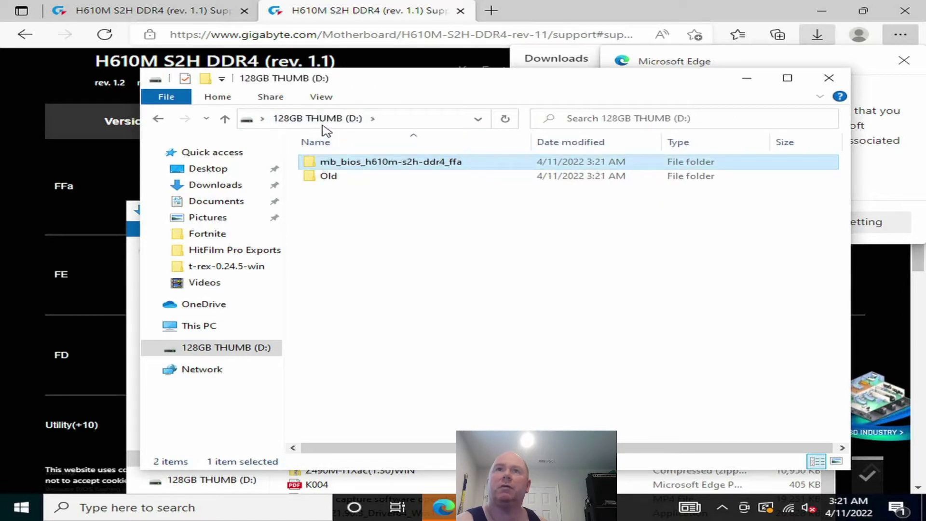
{"action": "left_click", "coordinate": [358, 193]}
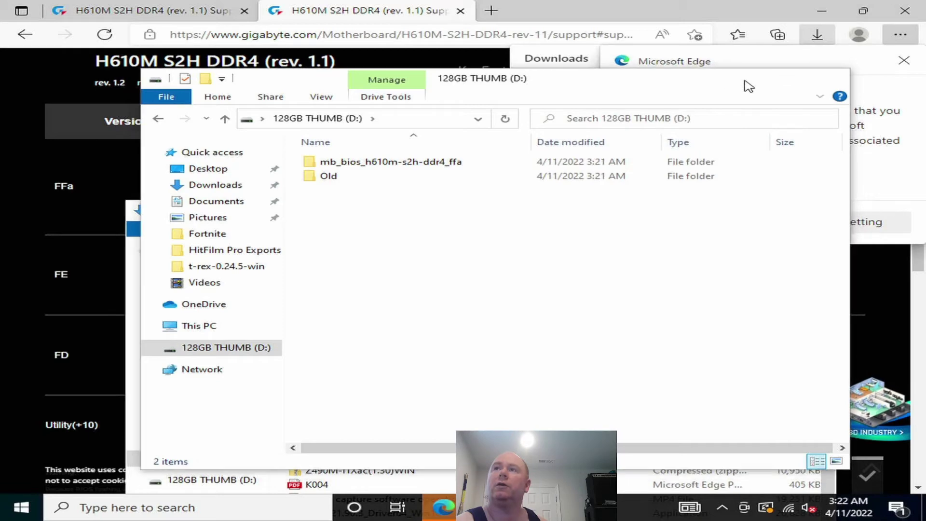
{"action": "left_click", "coordinate": [747, 82]}
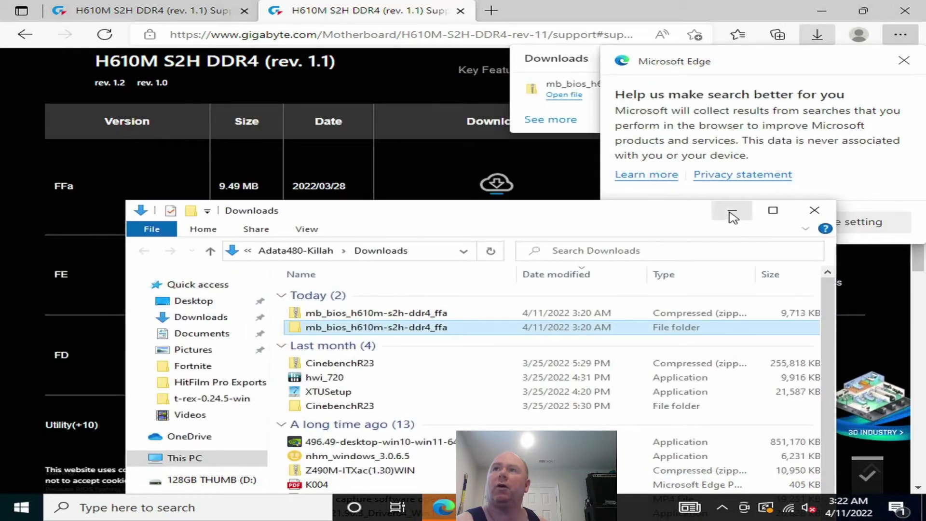
Step: Dismiss Edge's 'Help us make search better' notice
{"action": "left_click", "coordinate": [903, 60]}
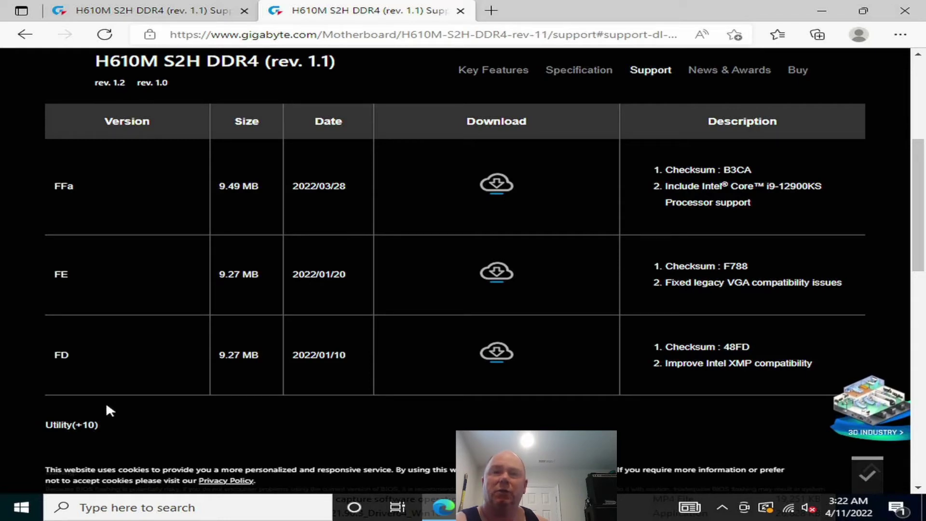
Step: Restart Windows from the Start menu's power options
{"action": "left_click", "coordinate": [22, 511]}
{"action": "left_click", "coordinate": [35, 476]}
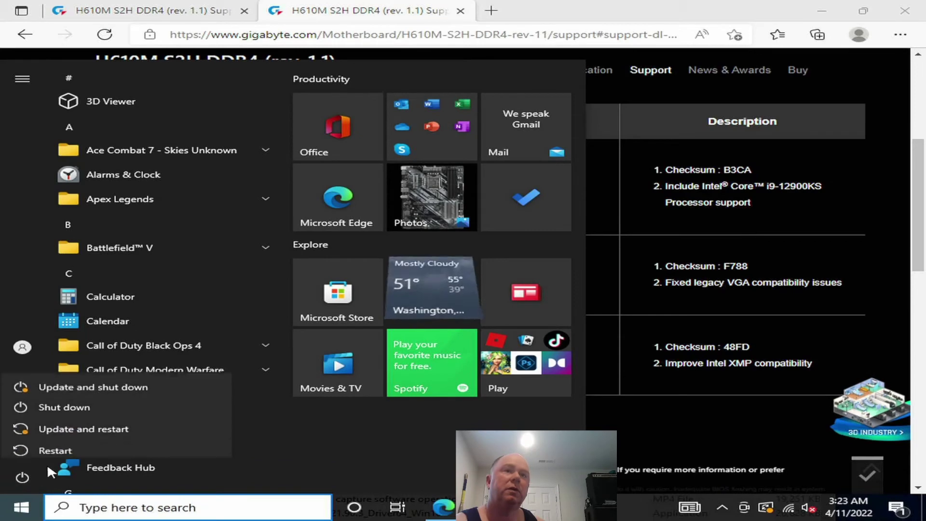
{"action": "left_click", "coordinate": [84, 443]}
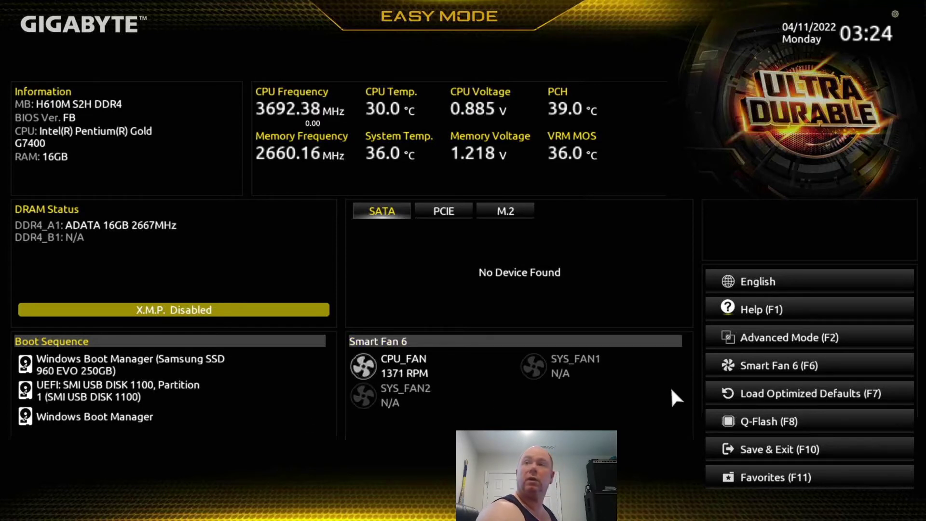
Step: In Q-Flash Update BIOS, select H610MS2HDDR411.FFa from the mb_bios_h610m-s2h-ddr4_ffa folder
{"action": "left_click", "coordinate": [769, 416]}
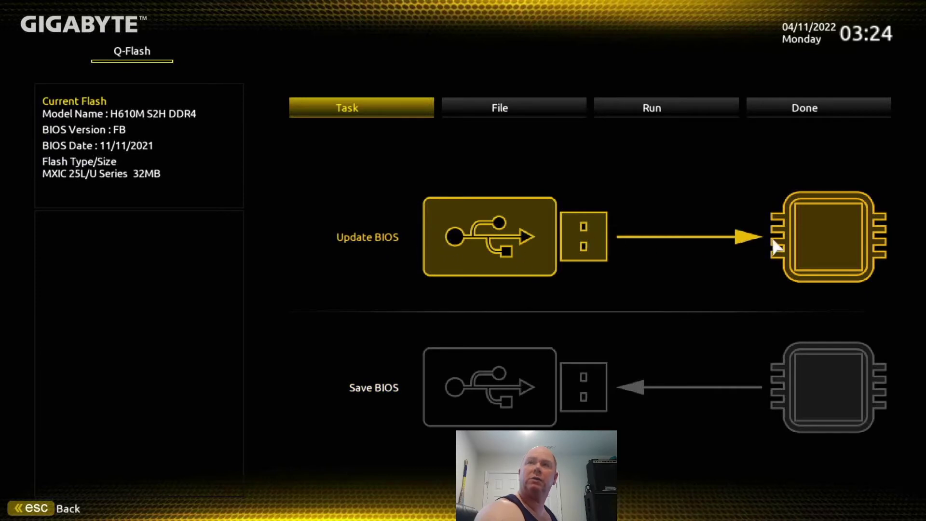
{"action": "left_click", "coordinate": [522, 236]}
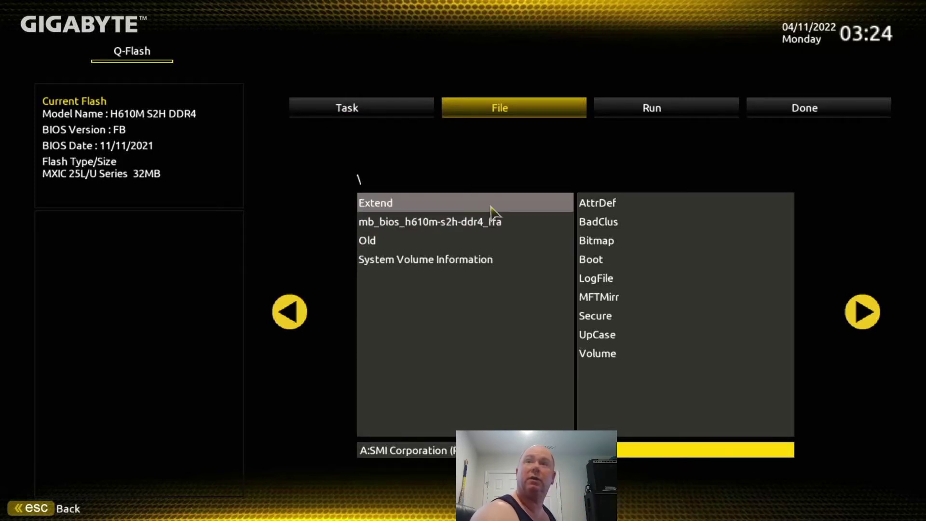
{"action": "left_click", "coordinate": [464, 227]}
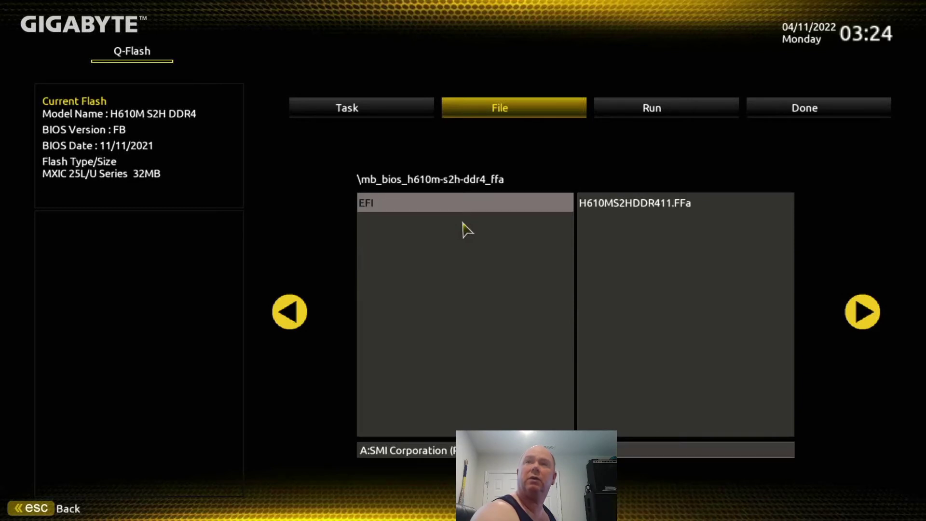
{"action": "left_click", "coordinate": [657, 204]}
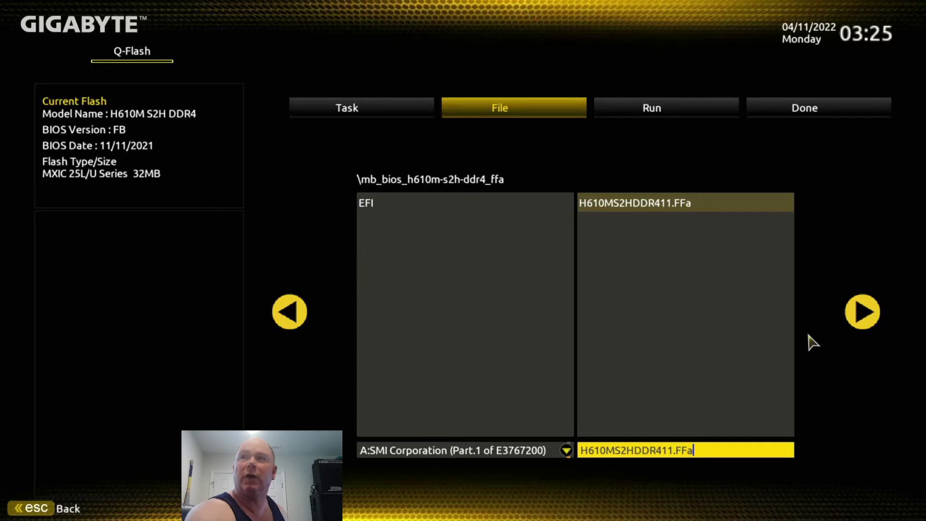
Step: Run the update, answer Yes to the confirmation, and start flashing BIOS FFa (03/28/2022)
{"action": "left_click", "coordinate": [862, 314]}
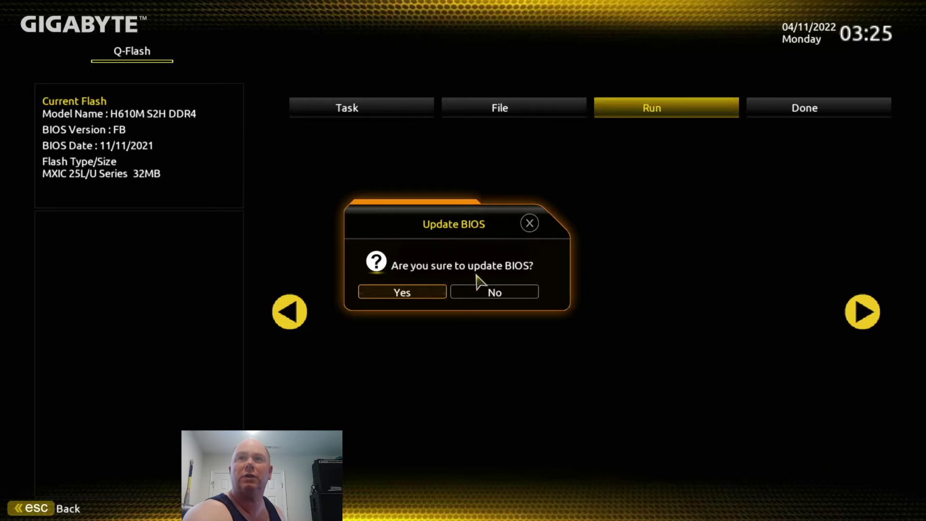
{"action": "left_click", "coordinate": [410, 291]}
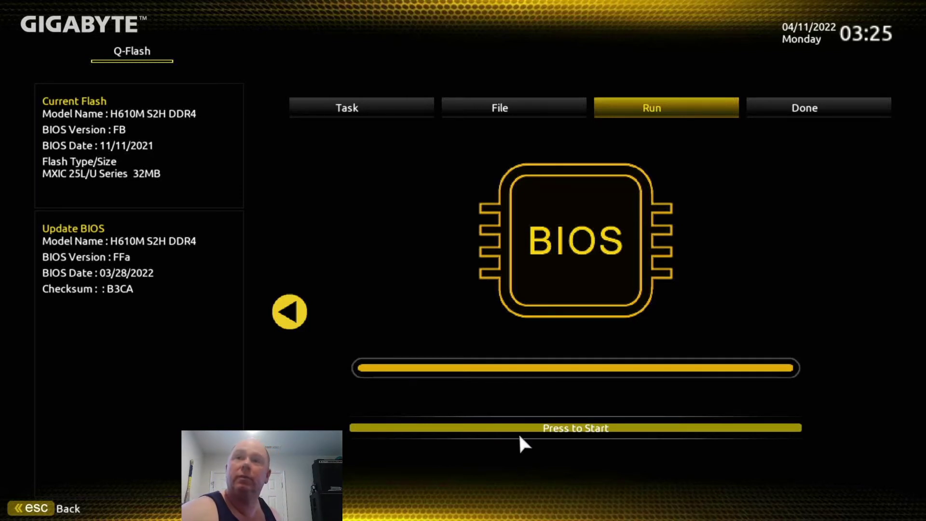
{"action": "left_click", "coordinate": [571, 432]}
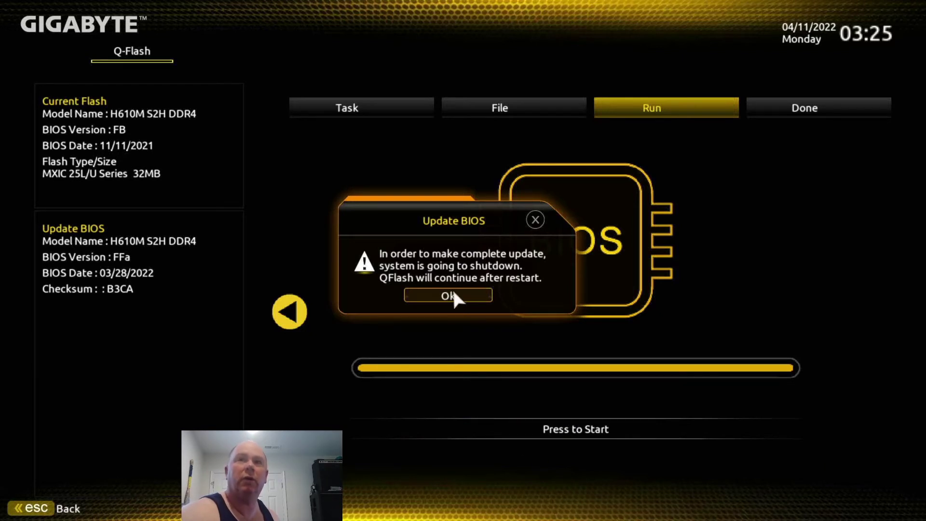
Step: Accept the shutdown warning so Q-Flash flashes the BIOS and reboots into Windows
{"action": "left_click", "coordinate": [454, 292]}
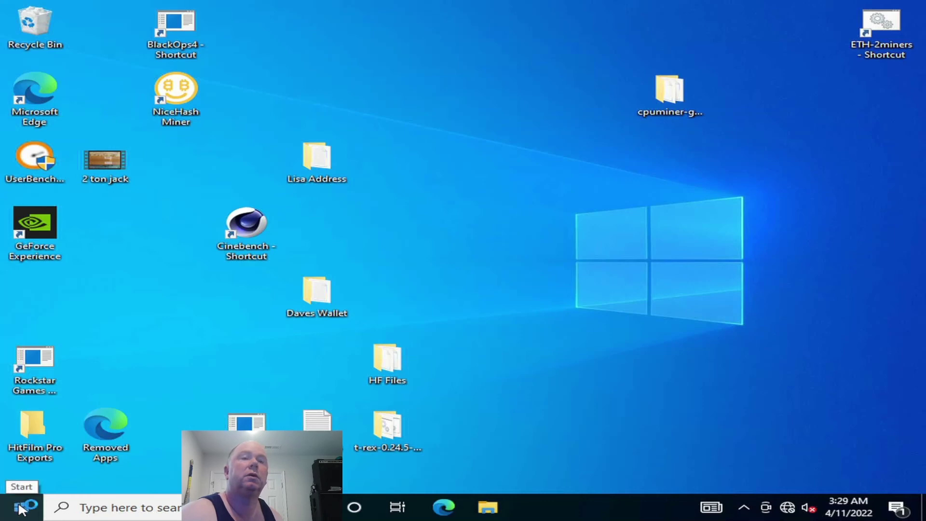
Step: Restart Windows from the Start menu's Power options, choosing Restart anyway past the blocking app
{"action": "left_click", "coordinate": [20, 506]}
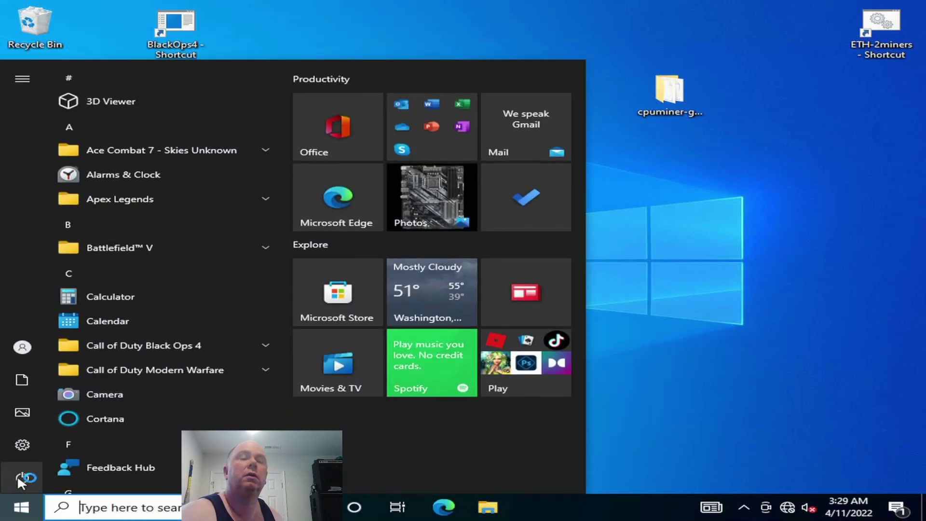
{"action": "left_click", "coordinate": [35, 472]}
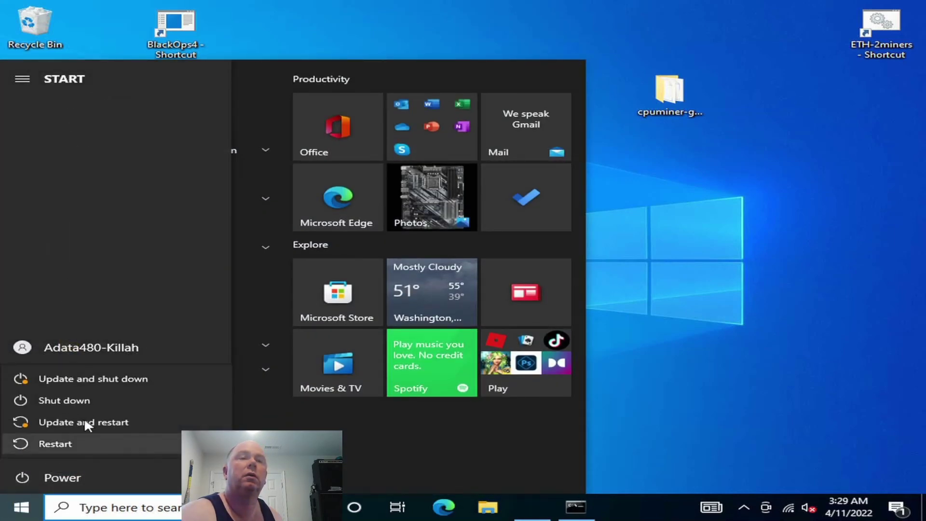
{"action": "left_click", "coordinate": [92, 443]}
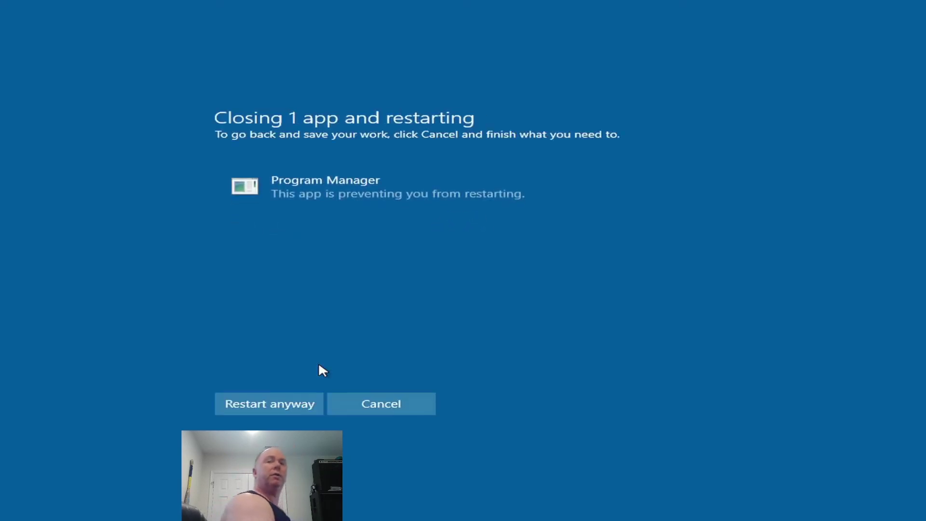
{"action": "left_click", "coordinate": [266, 412]}
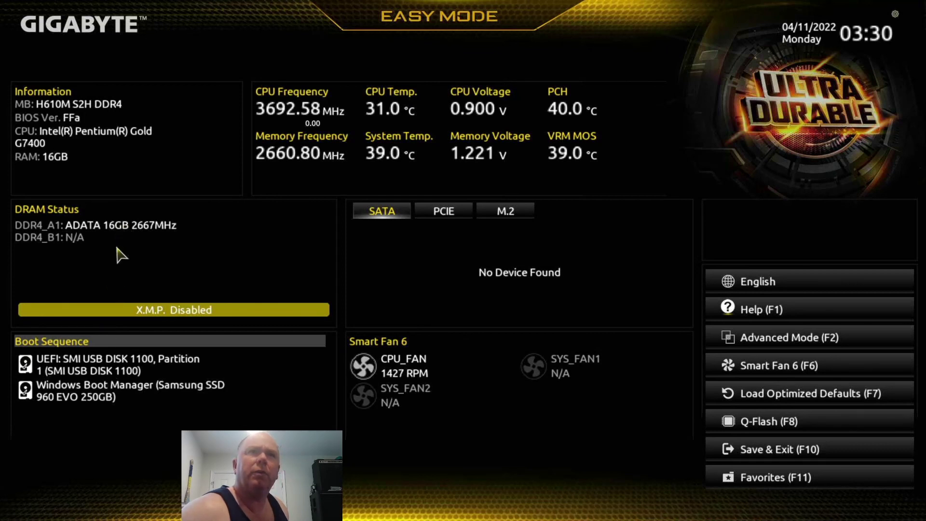
{"action": "left_click", "coordinate": [155, 309]}
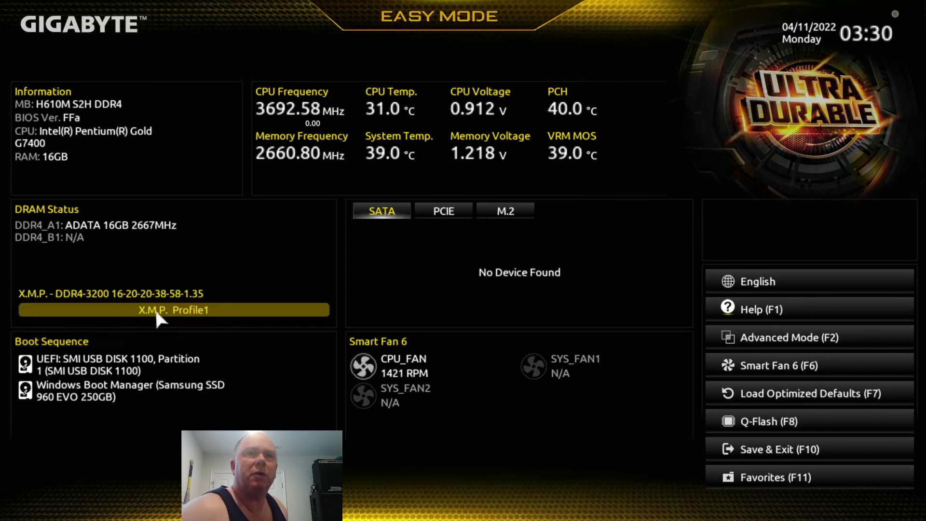